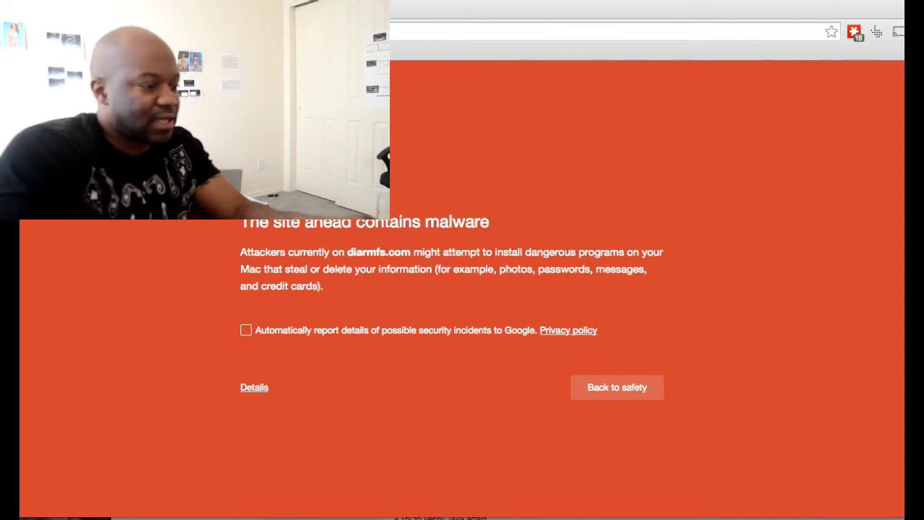
Step: Load diarmfs in Chrome and bypass the malware warning through Details and 'visit this unsafe site'
type("diarmfs")
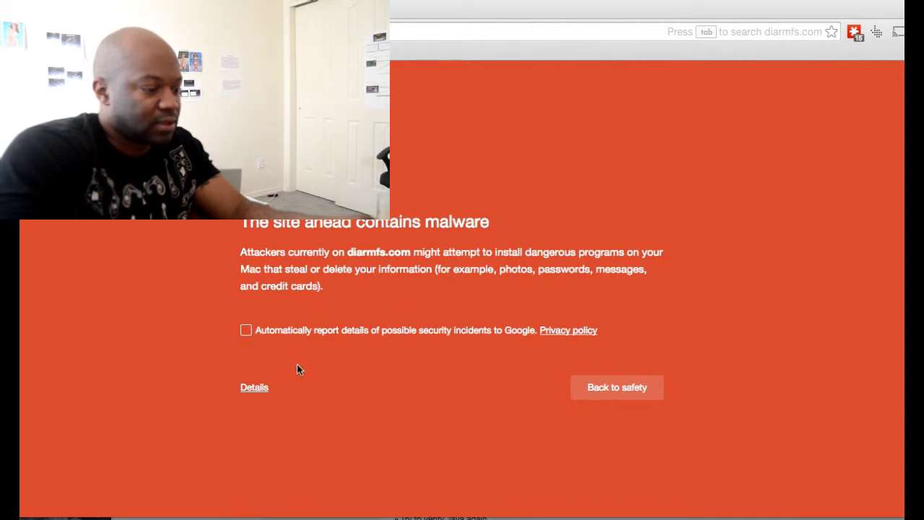
left_click(261, 389)
scroll(354, 404, "down", 1)
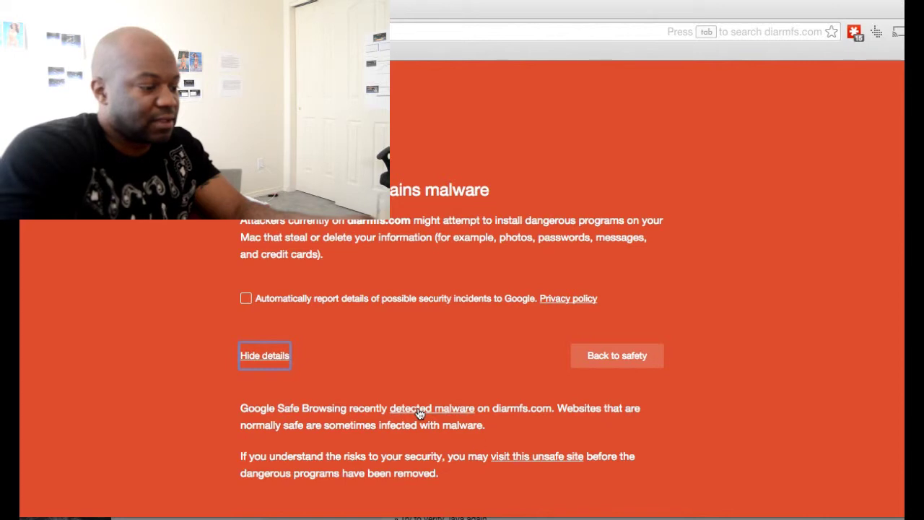
left_click(512, 465)
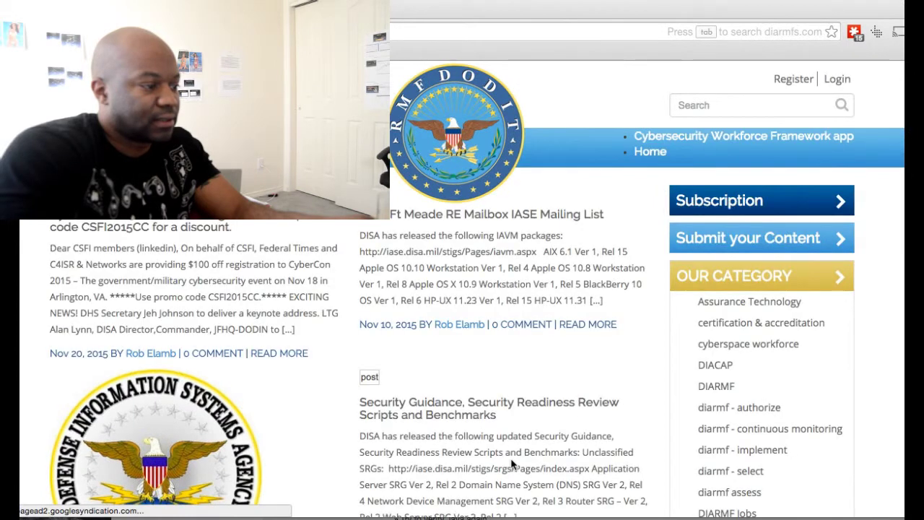
Step: Scroll the diarmfs.com homepage to the footer and back, then enter diarmfs.com in the address bar
scroll(512, 464, "down", 4)
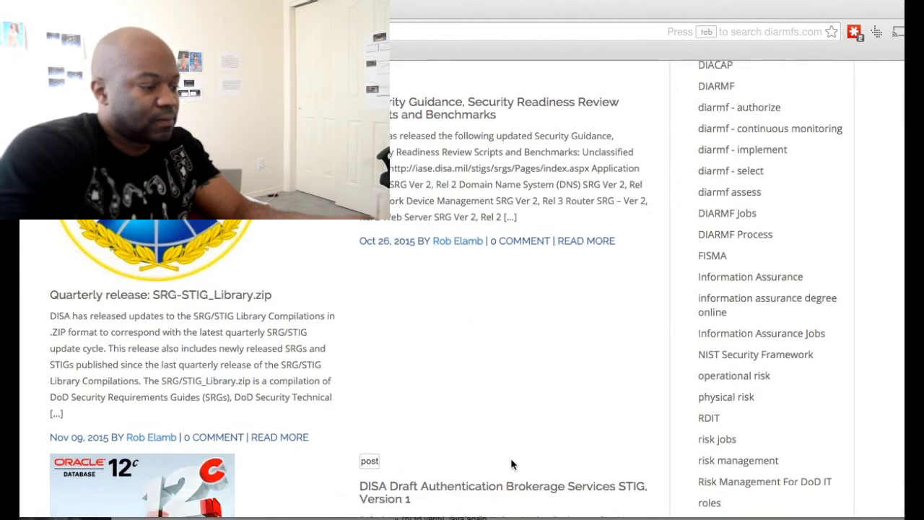
scroll(512, 464, "down", 6)
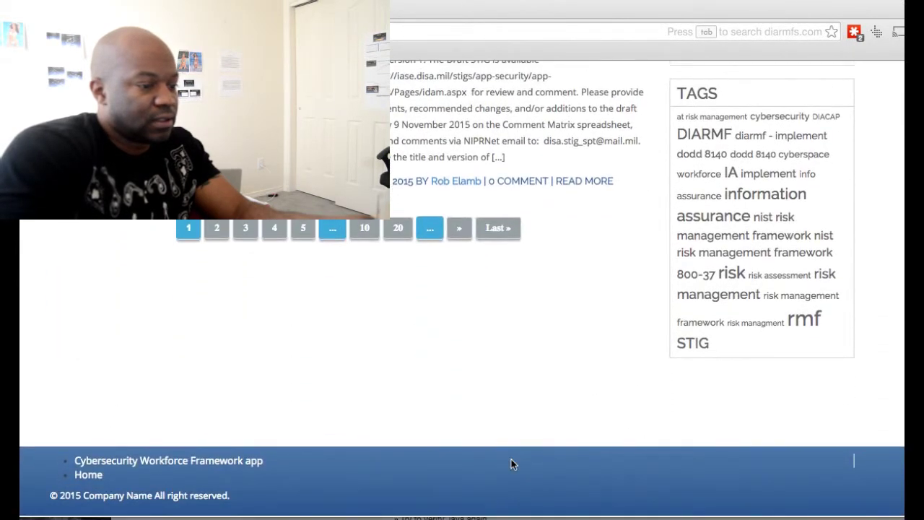
scroll(511, 462, "up", 7)
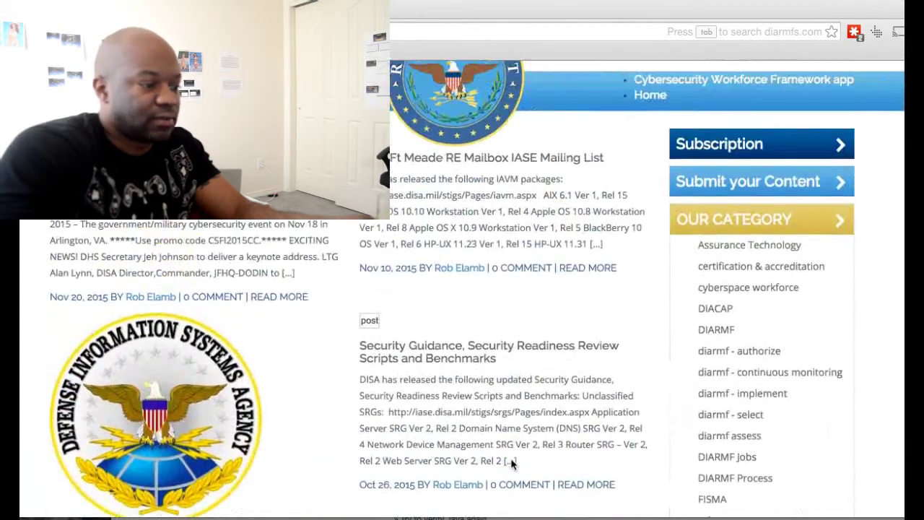
scroll(511, 462, "up", 1)
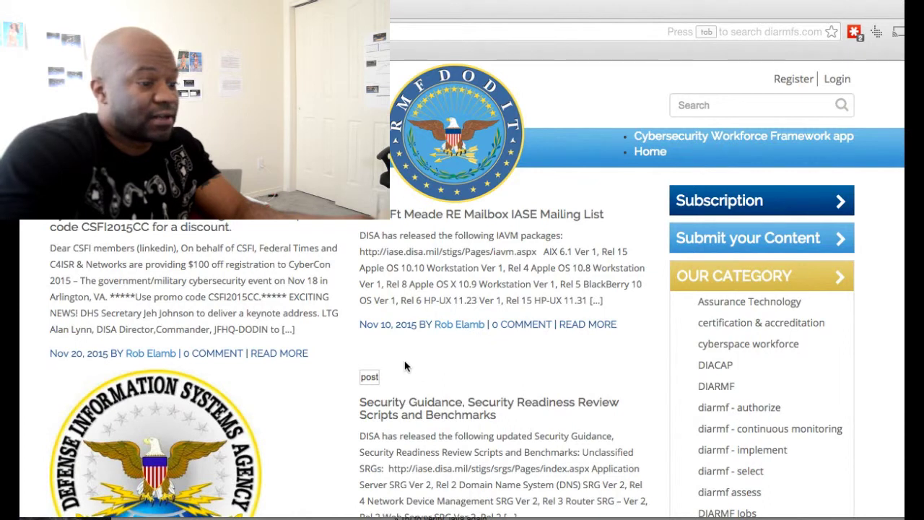
scroll(404, 362, "down", 1)
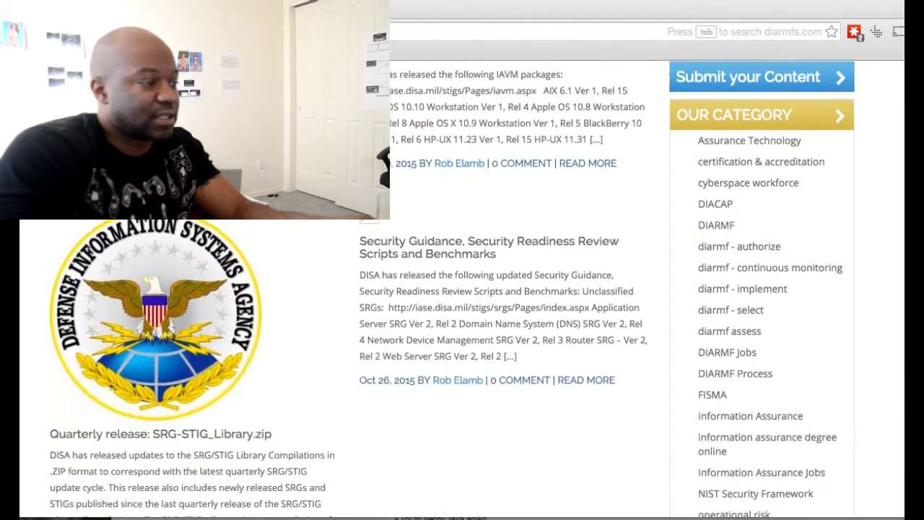
scroll(824, 98, "up", 3)
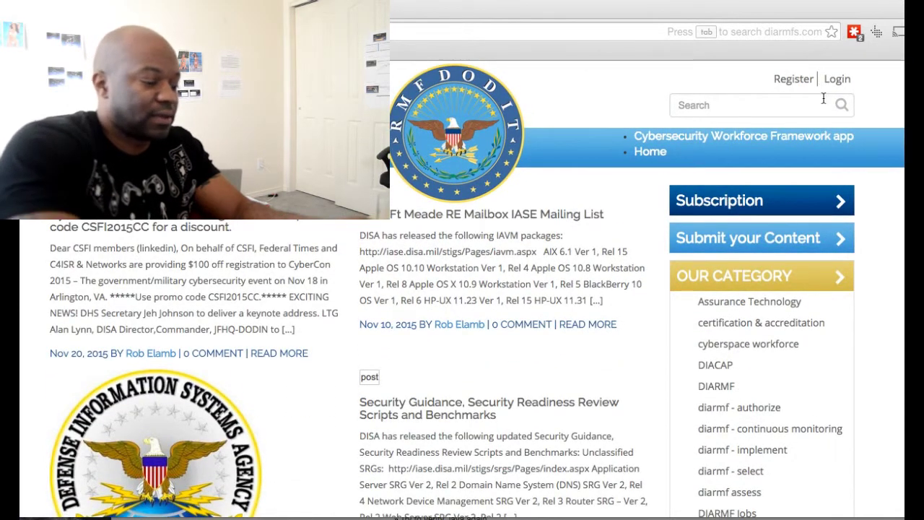
key("super+l")
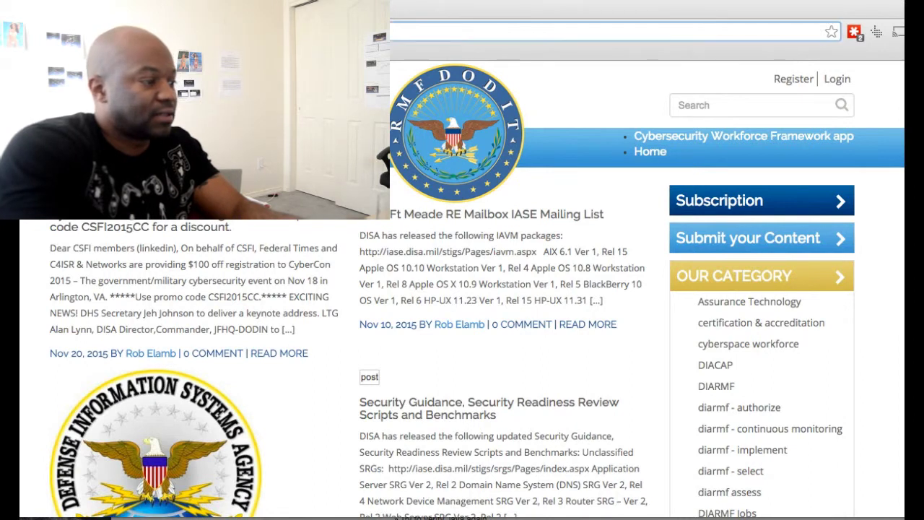
type("diarmfs.com")
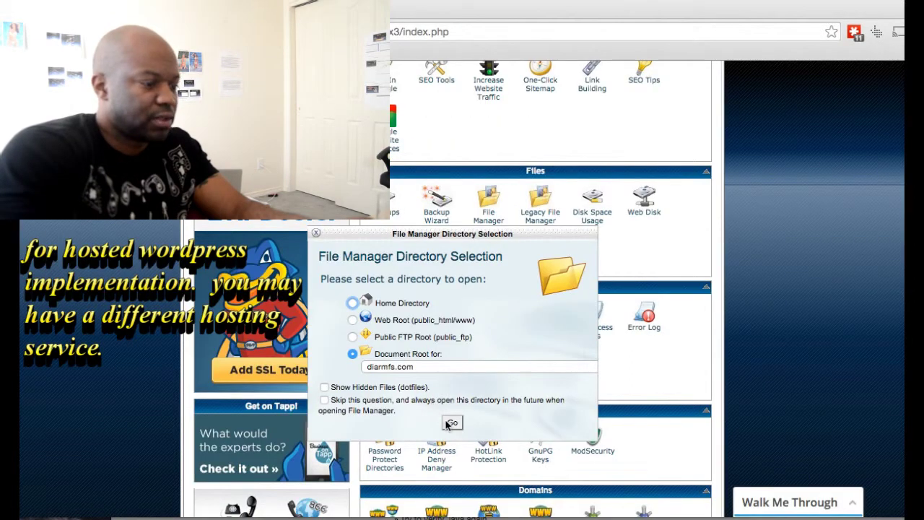
Step: Open File Manager at the diarmfs.com document root and go into wp-content
left_click(450, 423)
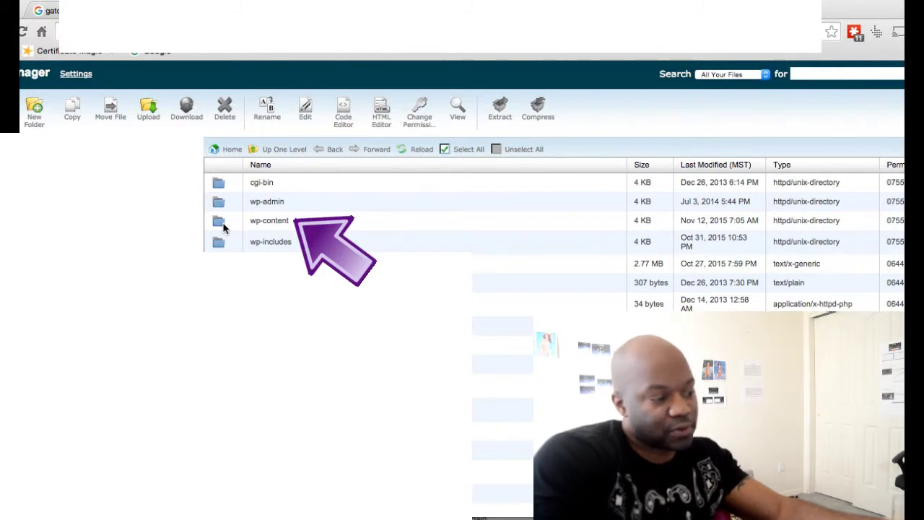
left_click(224, 228)
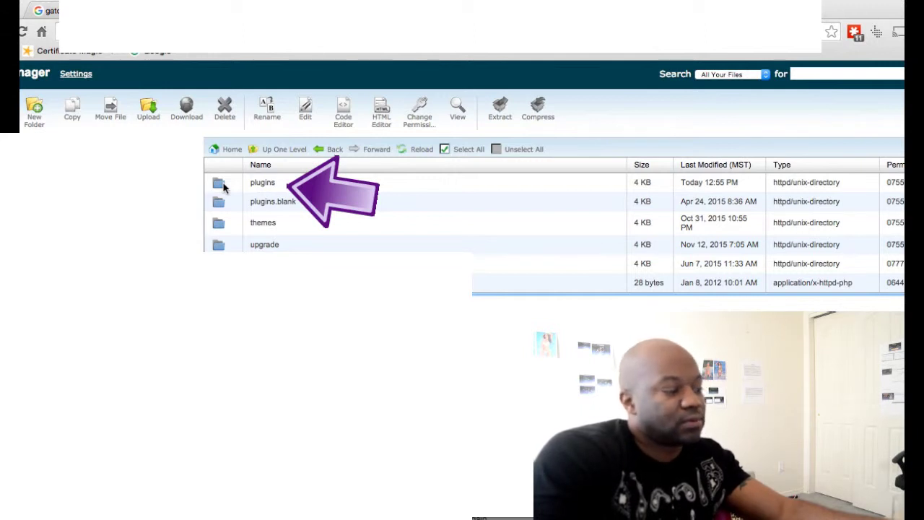
Step: Compare plugin Last Modified dates, then search Google for 'group doc wordpress malware'
double_click(224, 187)
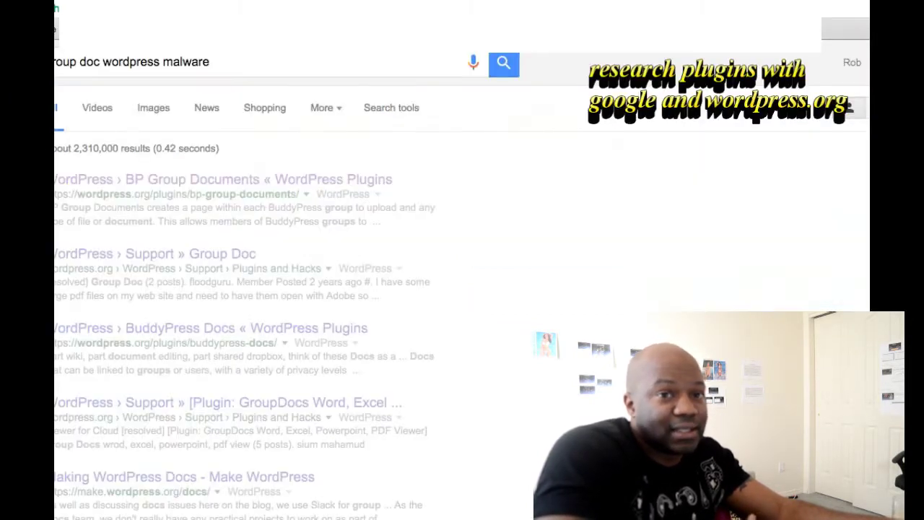
left_click(330, 58)
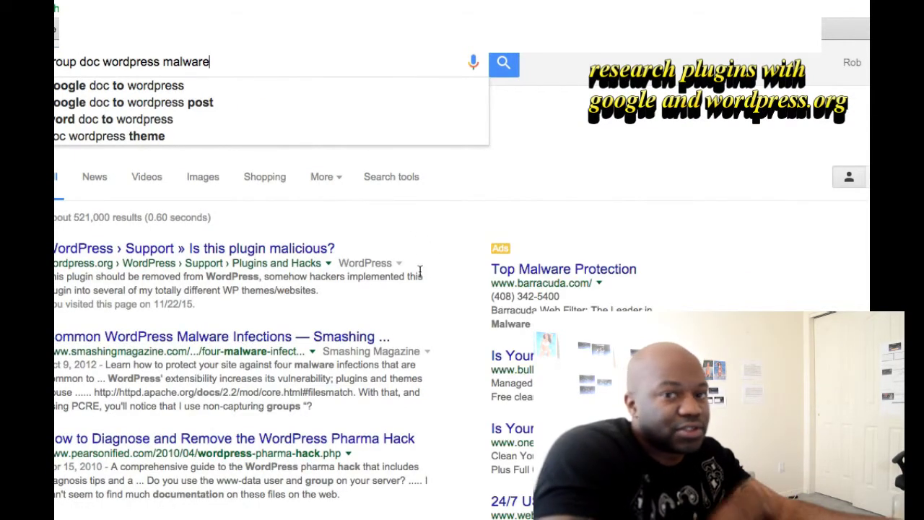
Step: Read the 'GroupDocs Assembly – Is this plugin malicious?' thread, highlighting the plugin name and hacked-site complaint
left_click(316, 249)
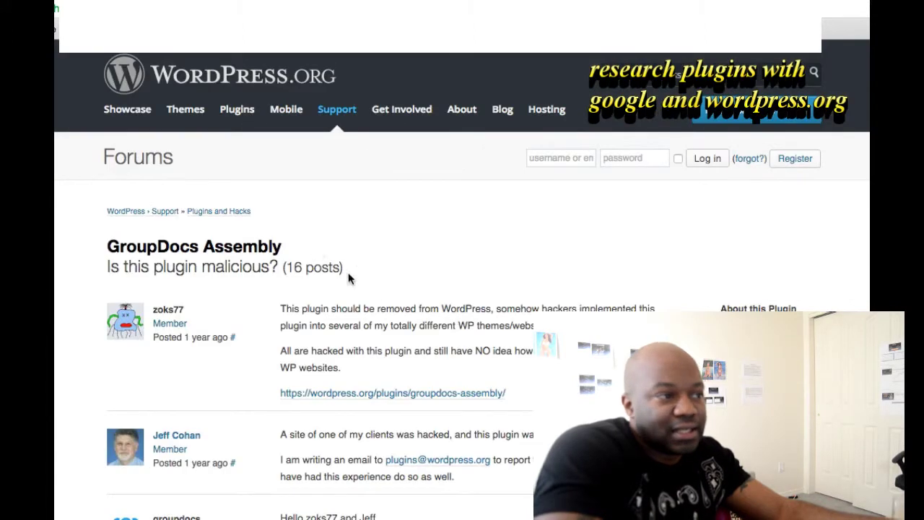
scroll(382, 316, "down", 2)
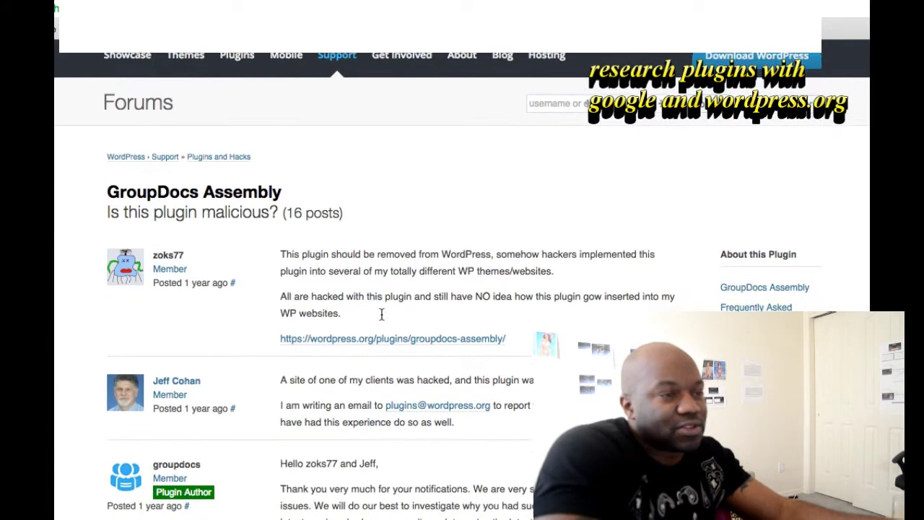
scroll(381, 316, "down", 2)
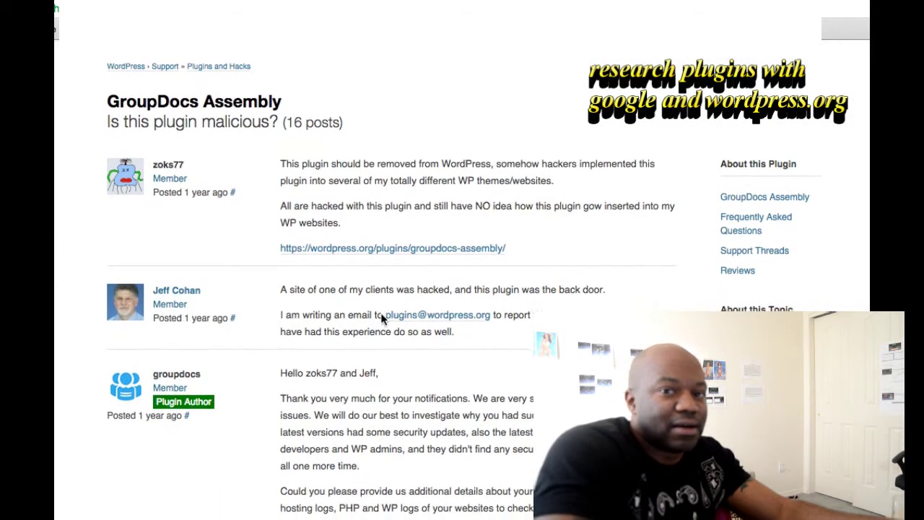
scroll(381, 315, "down", 1)
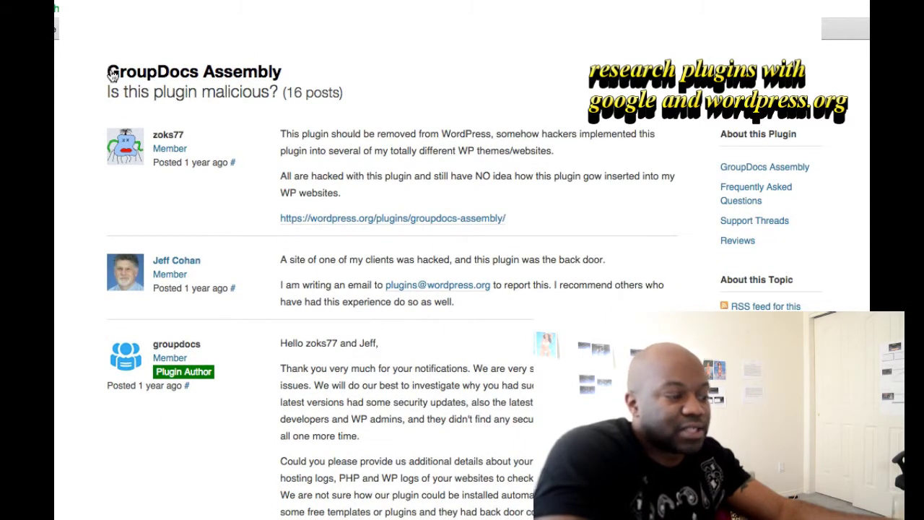
left_click_drag(105, 72, 278, 73)
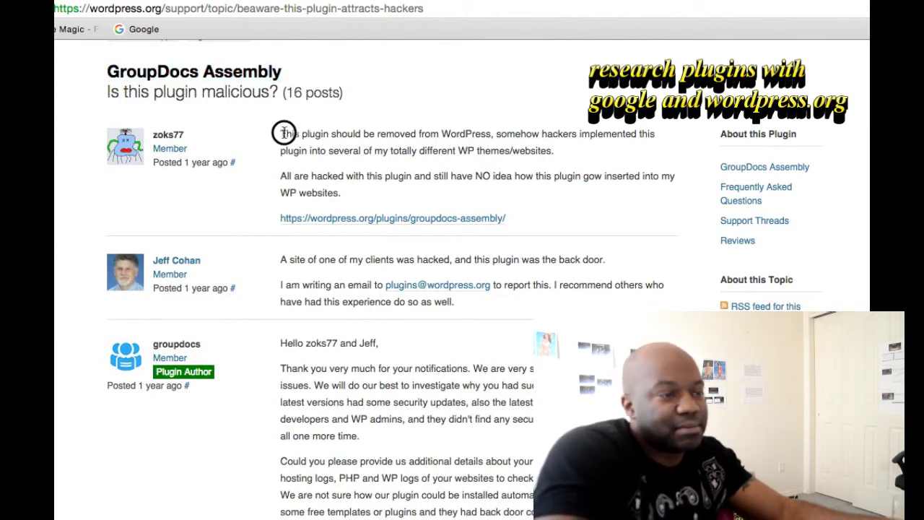
left_click_drag(284, 132, 354, 143)
left_click(353, 143)
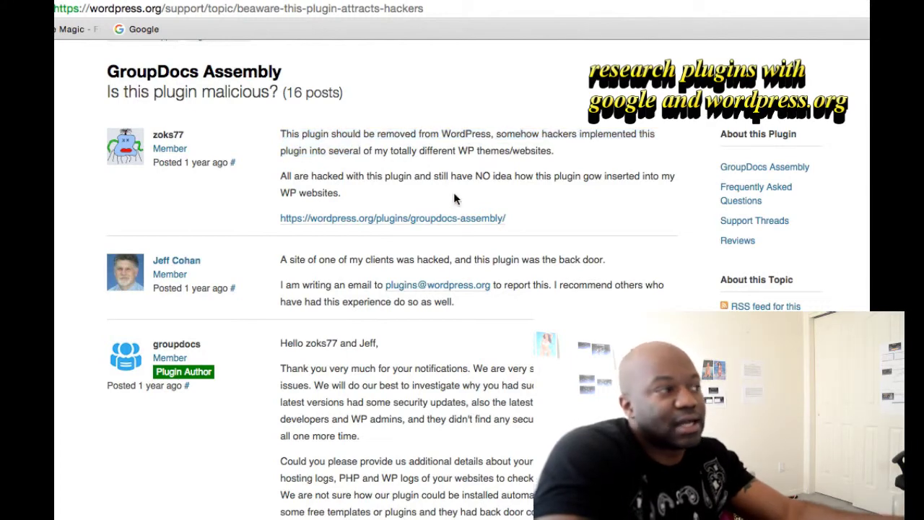
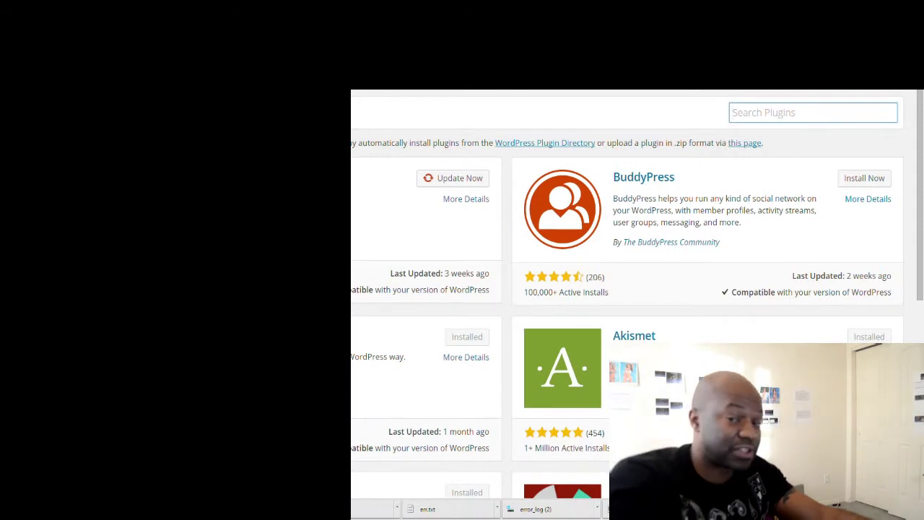
Step: Search the plugin directory for 'forms' and highlight the Ninja Forms listing and its rating
type("froms")
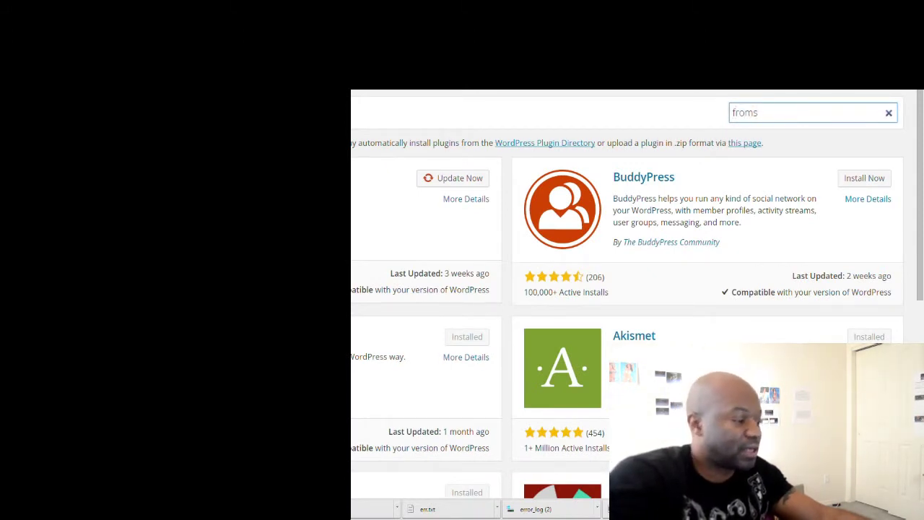
key("ctrl+a")
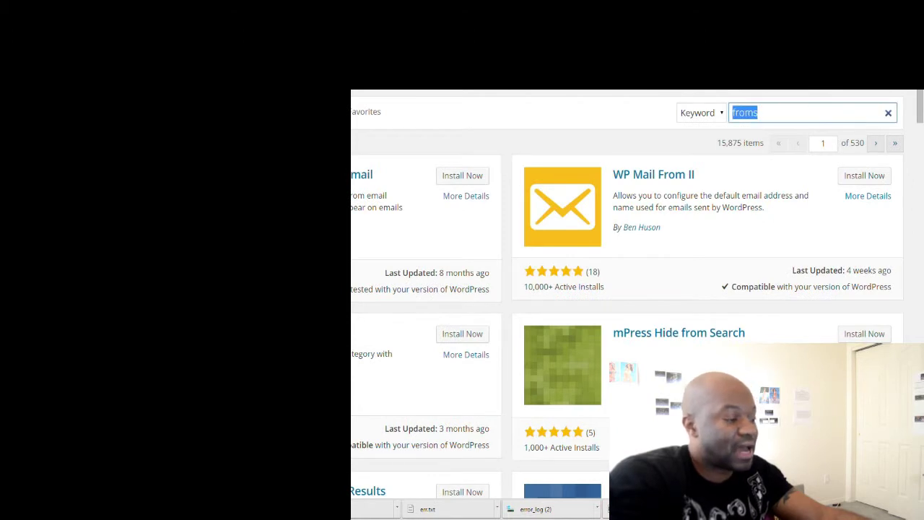
type("forms")
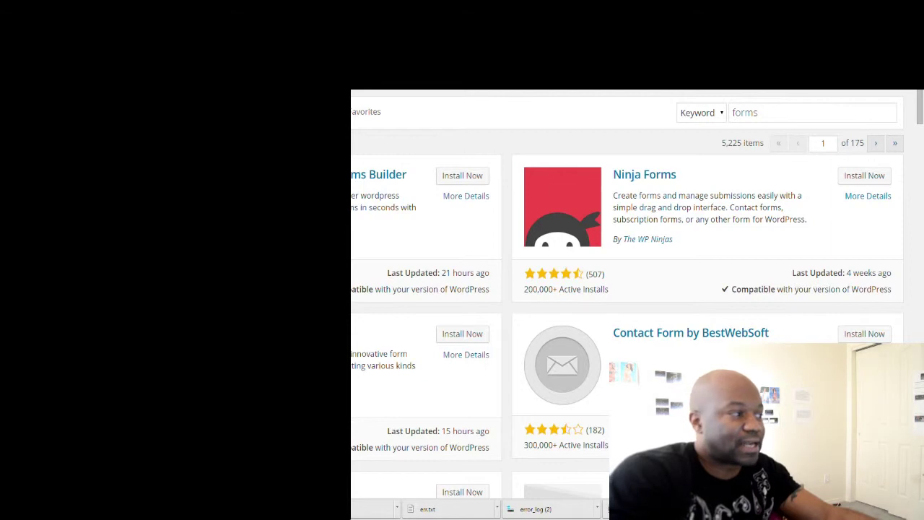
left_click_drag(514, 155, 600, 274)
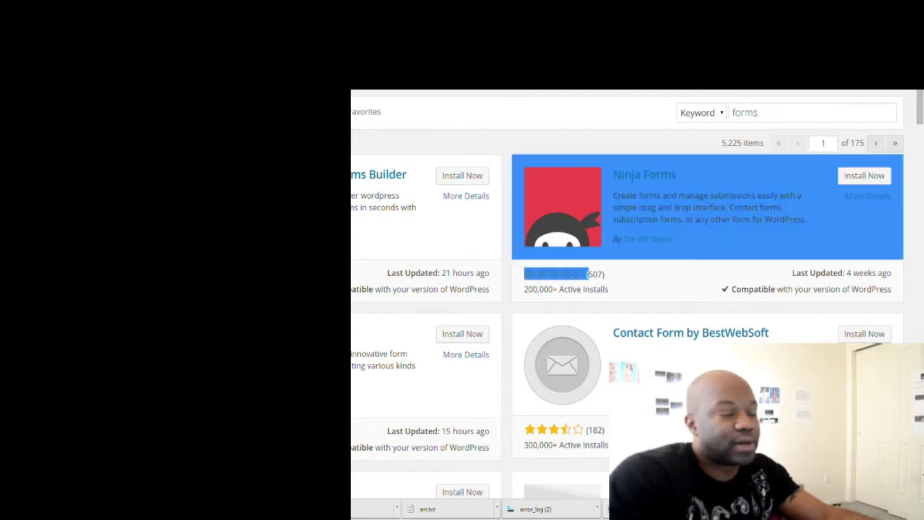
left_click_drag(514, 155, 599, 275)
left_click(599, 274)
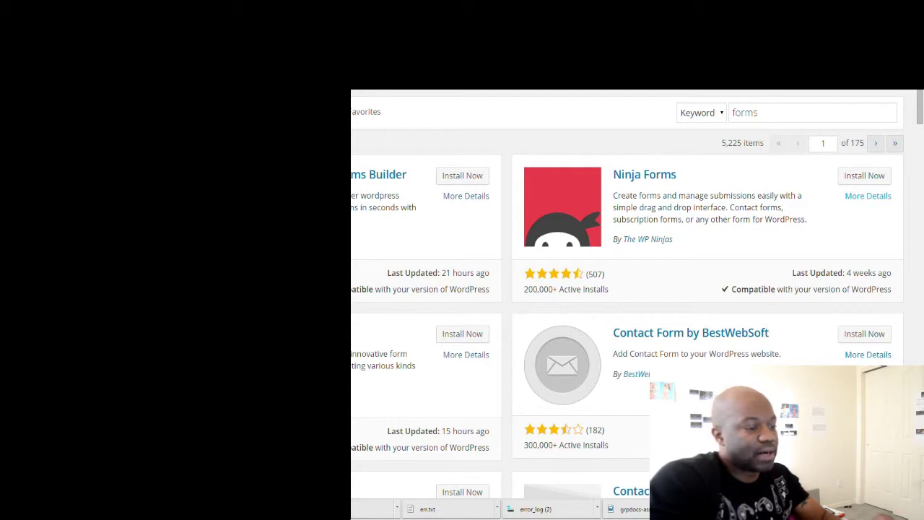
Step: Open Ninja Forms details, mark its version and last-updated date, then view screenshots and reviews
left_click(868, 195)
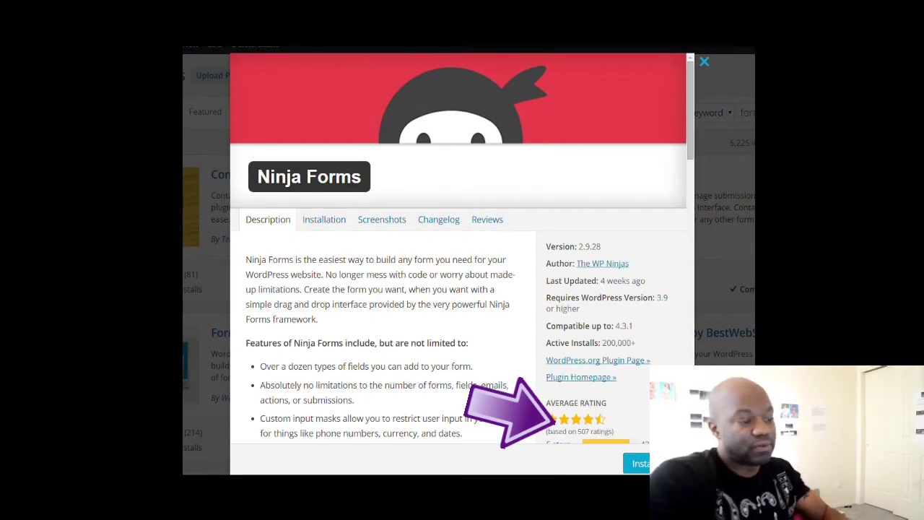
left_click_drag(546, 246, 601, 247)
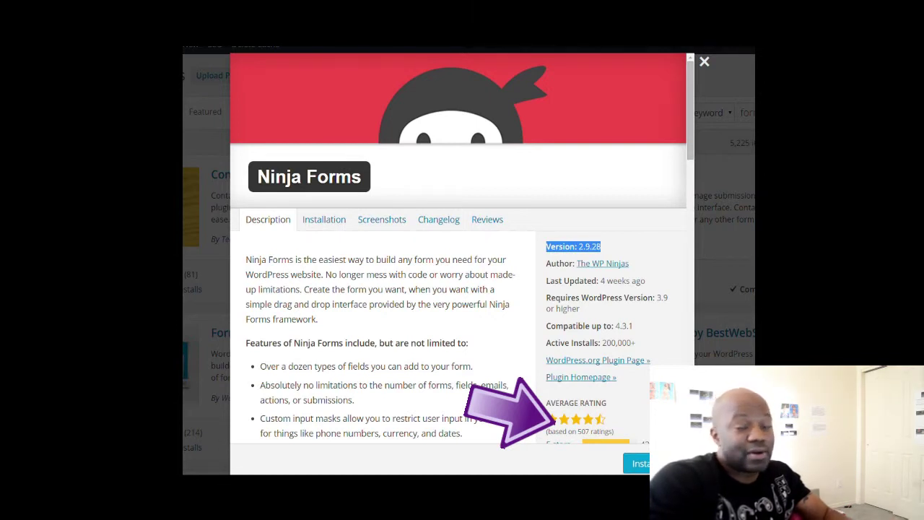
left_click_drag(555, 281, 644, 281)
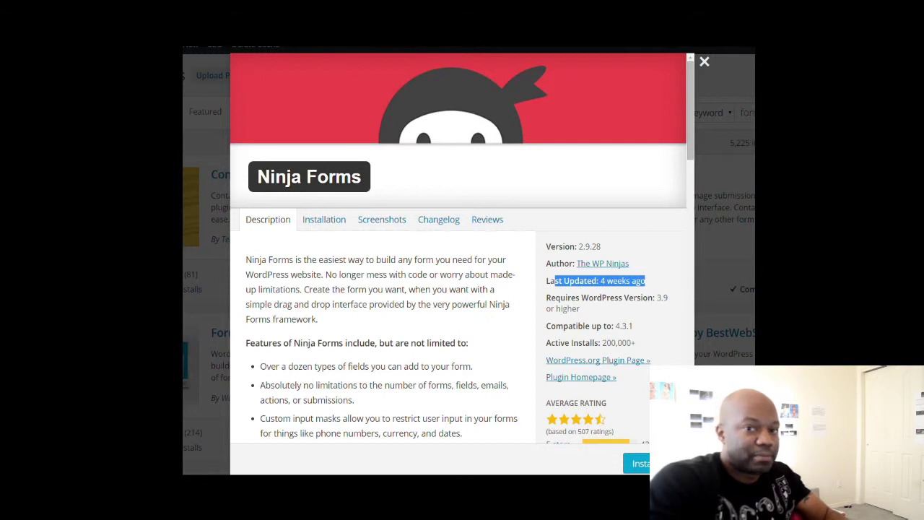
left_click(382, 219)
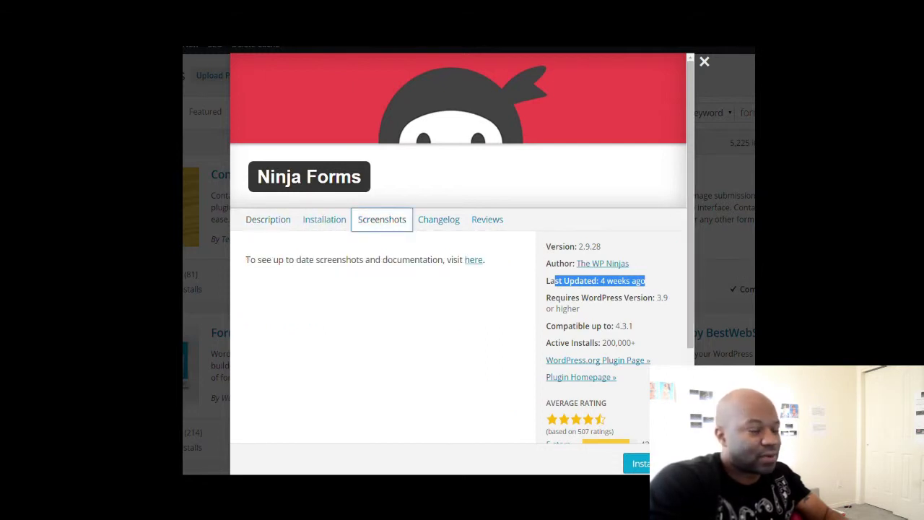
left_click(487, 220)
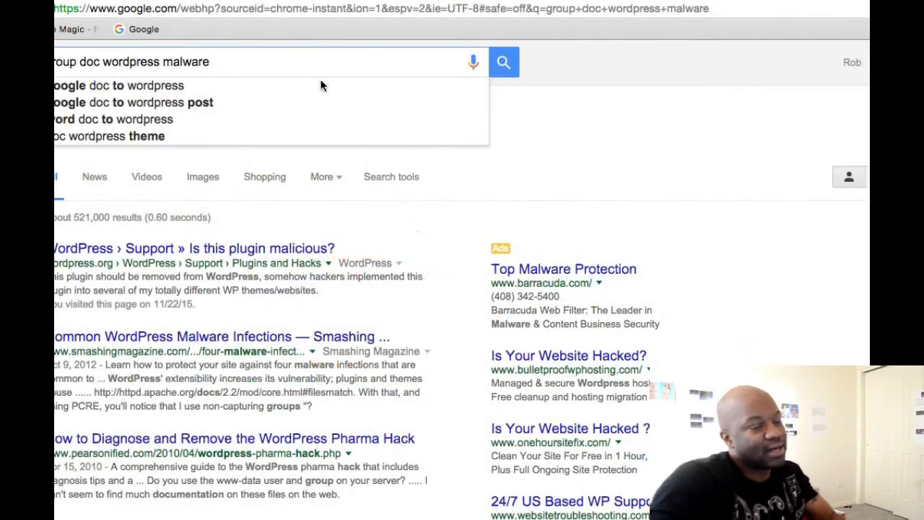
Step: Open the 'Is this plugin malicious?' support thread from the Google results
left_click(402, 241)
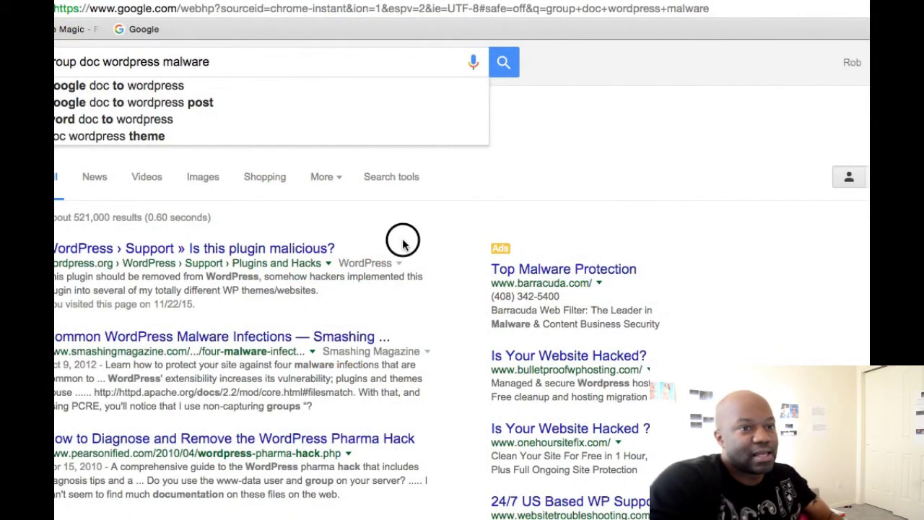
left_click(315, 248)
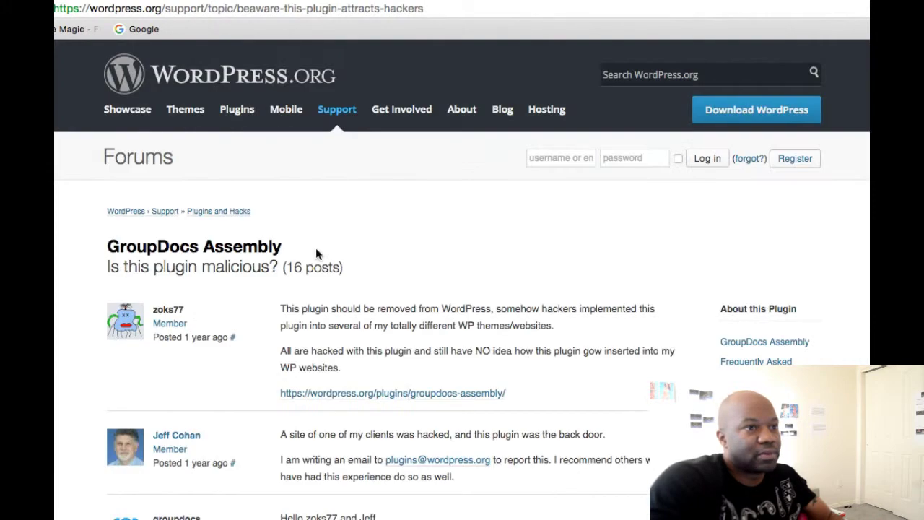
Step: Scroll through the forum posts and highlight the plugin name GroupDocs Assembly
scroll(381, 315, "down", 3)
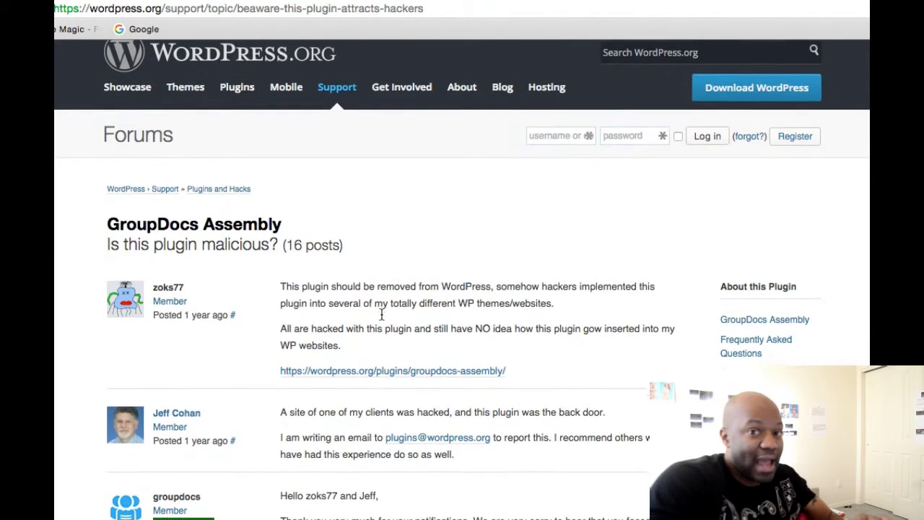
scroll(381, 315, "down", 2)
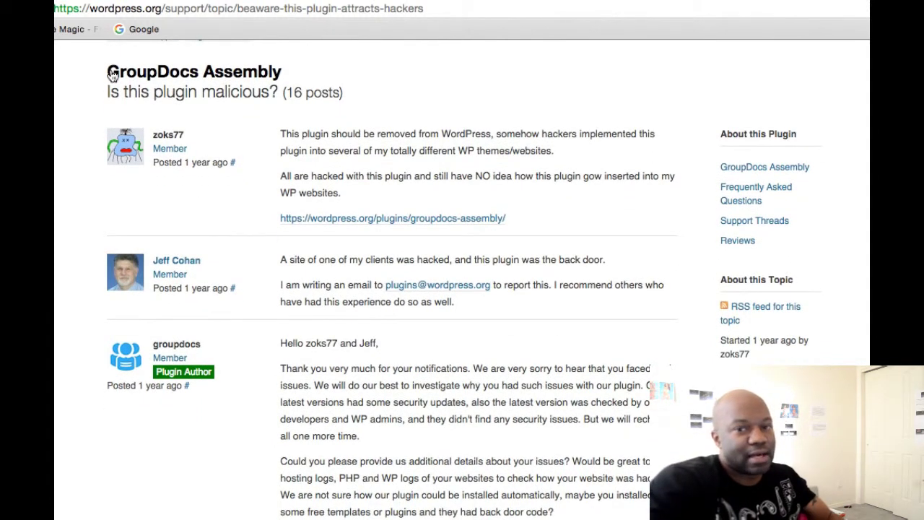
left_click_drag(103, 72, 280, 75)
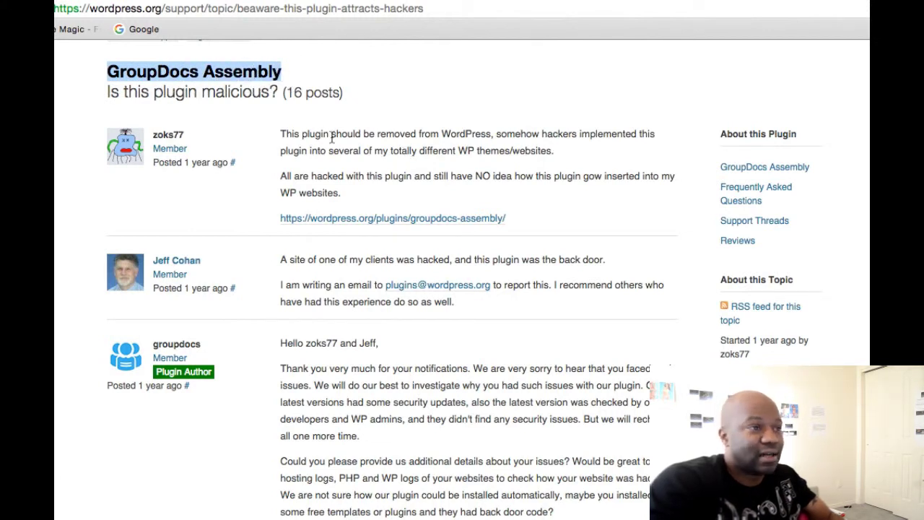